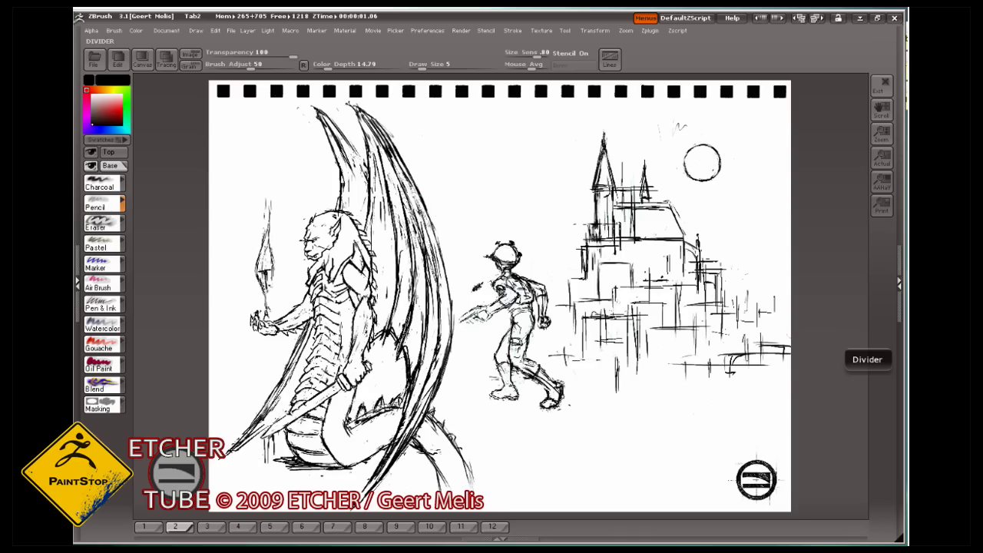
Store the Tab2 dragon, figure and castle sketch as a stencil, then open the blank page on tab 1
left_click(104, 405)
left_click(296, 419)
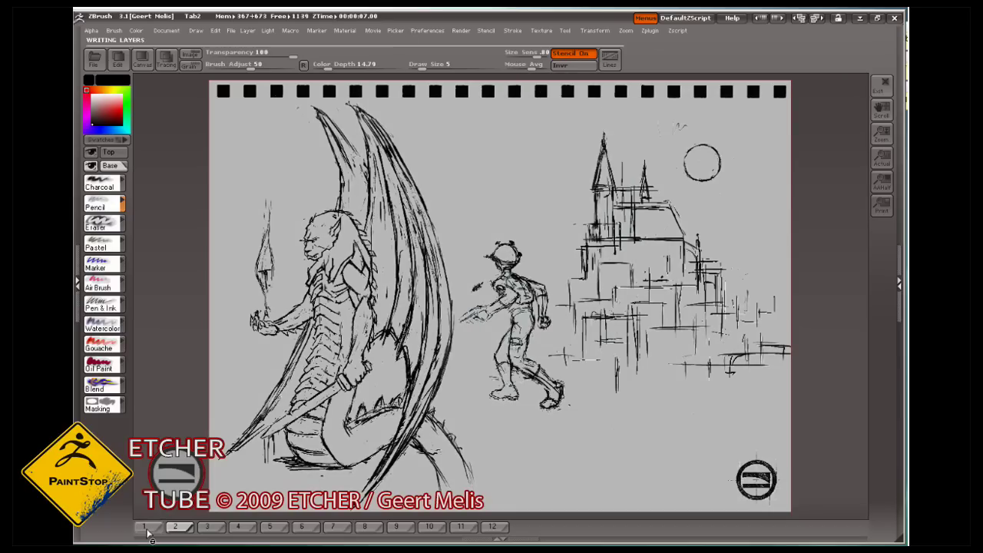
left_click(146, 529)
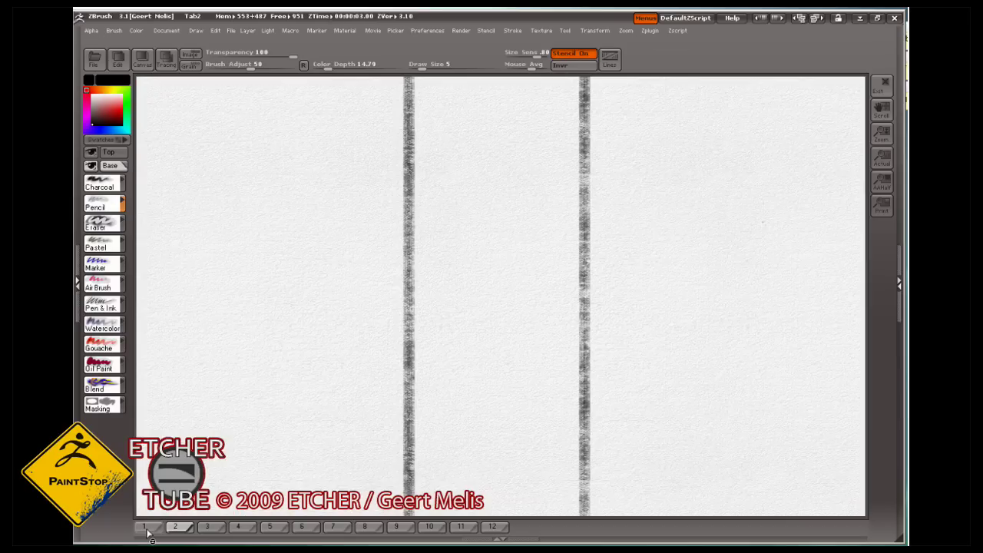
Show the sketch stencil, scale and shift it to fit the left panel, and raise Draw Size
left_click(569, 53)
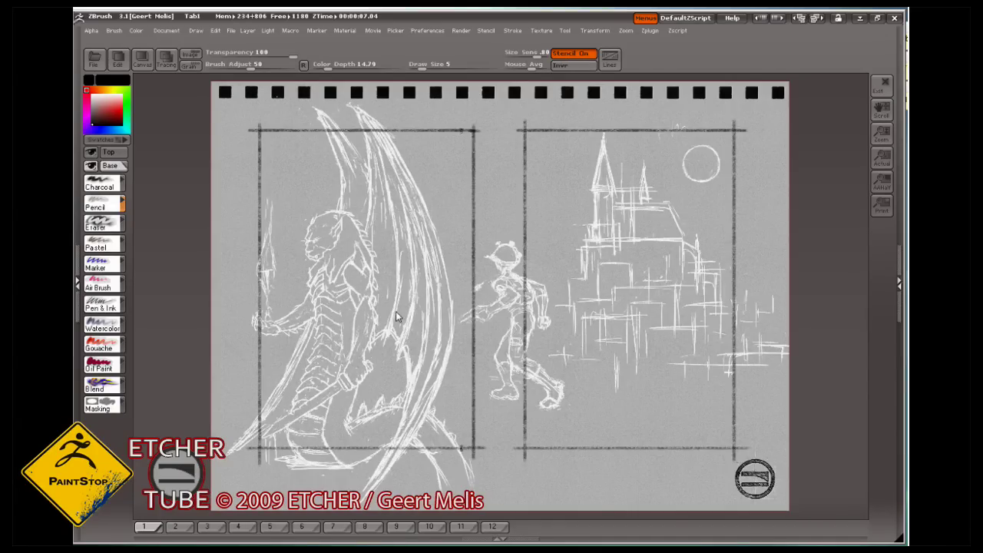
key("space")
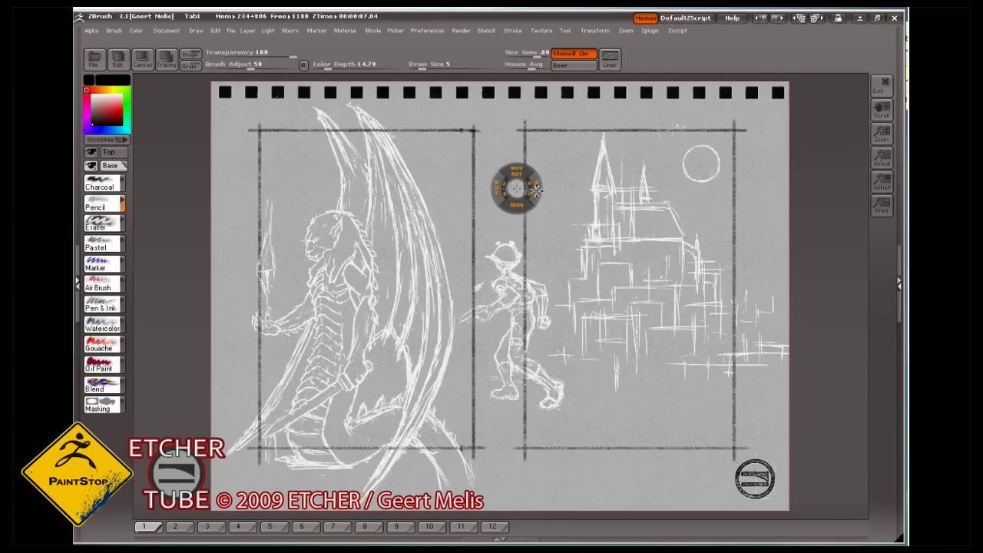
left_click_drag(536, 189, 525, 201)
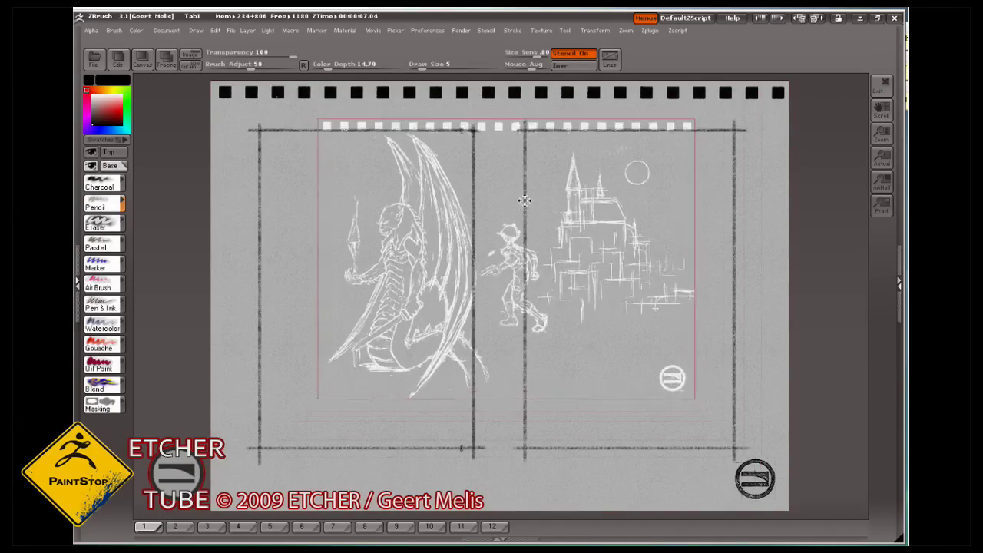
key("space")
left_click_drag(428, 261, 445, 273)
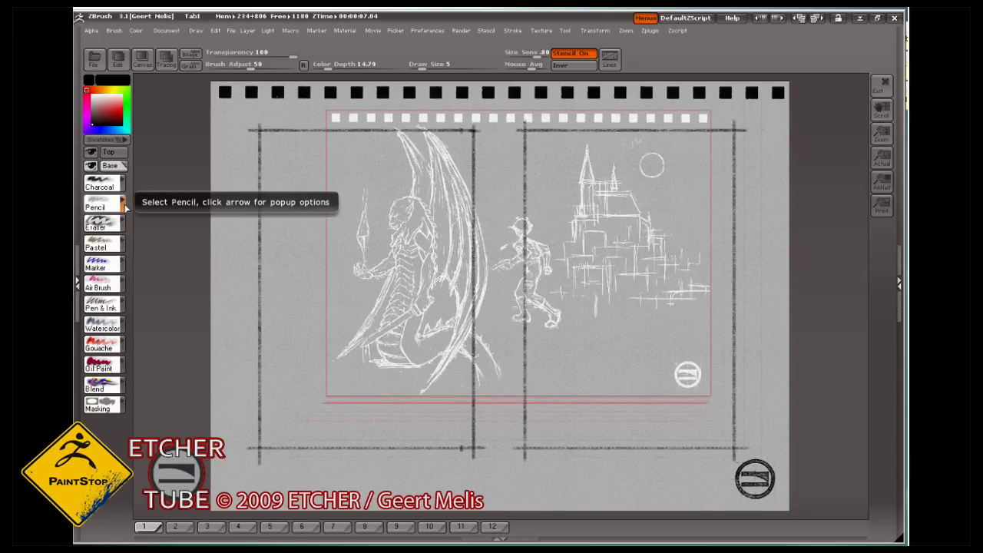
left_click_drag(421, 67, 447, 68)
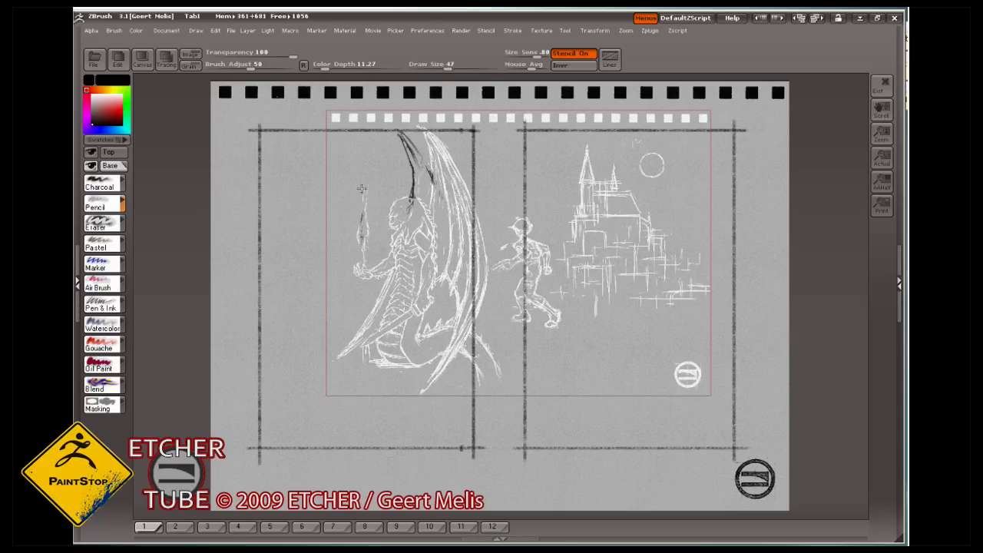
Trace the dragon's wings, body, belly scales and tail in dark pencil
left_click_drag(411, 151, 444, 246)
mouse_move(423, 127)
left_mouse_down()
mouse_move(463, 215)
mouse_move(474, 284)
left_mouse_up()
mouse_move(442, 171)
left_mouse_down()
mouse_move(461, 299)
mouse_move(338, 358)
left_mouse_up()
left_click_drag(393, 269, 384, 361)
left_click_drag(438, 223, 399, 303)
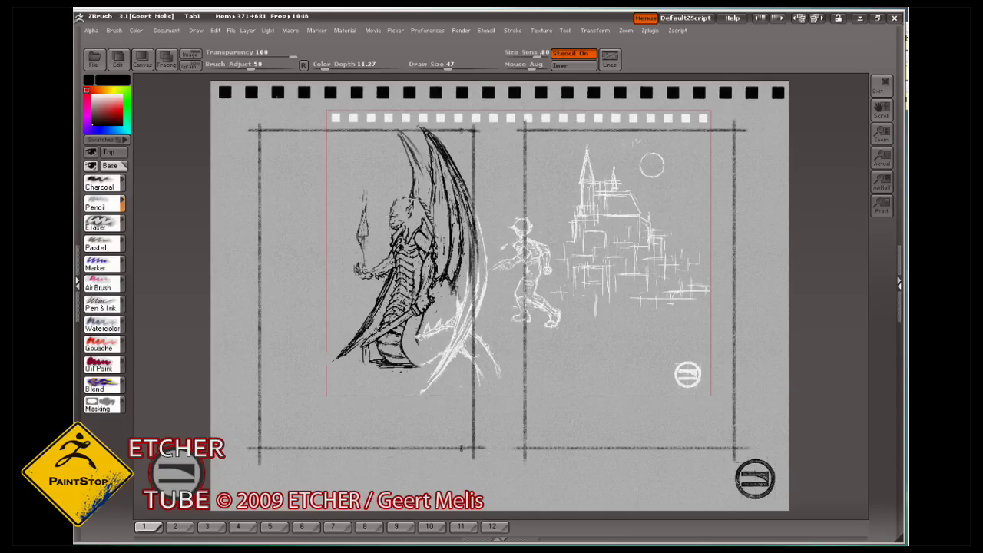
left_click_drag(461, 261, 426, 388)
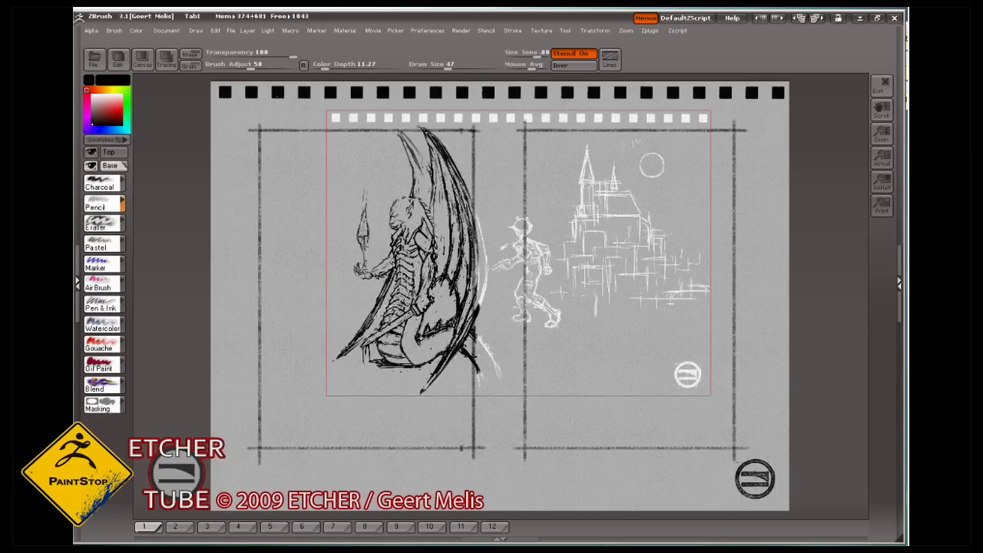
Narrow the stencil and shift it toward the next panel
key("space")
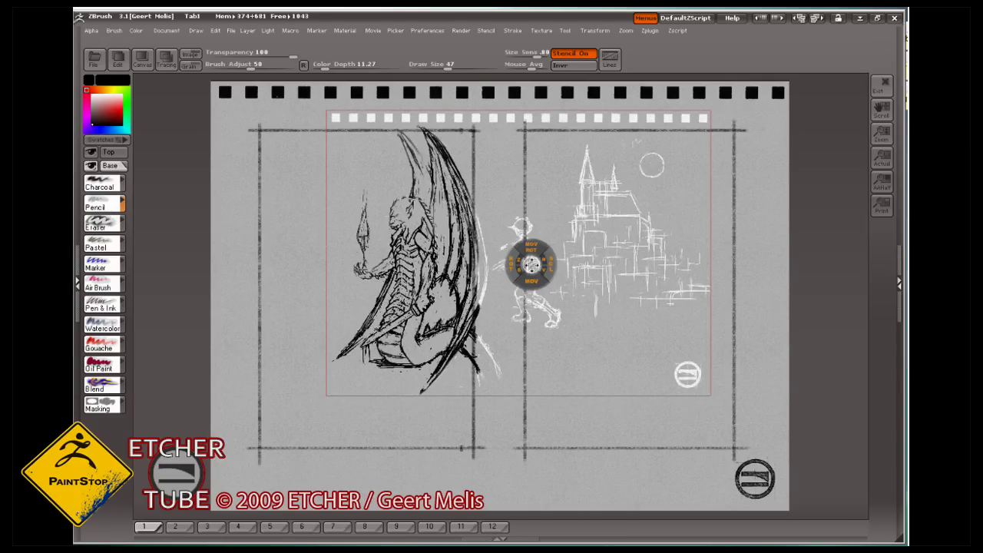
left_click_drag(543, 267, 543, 265)
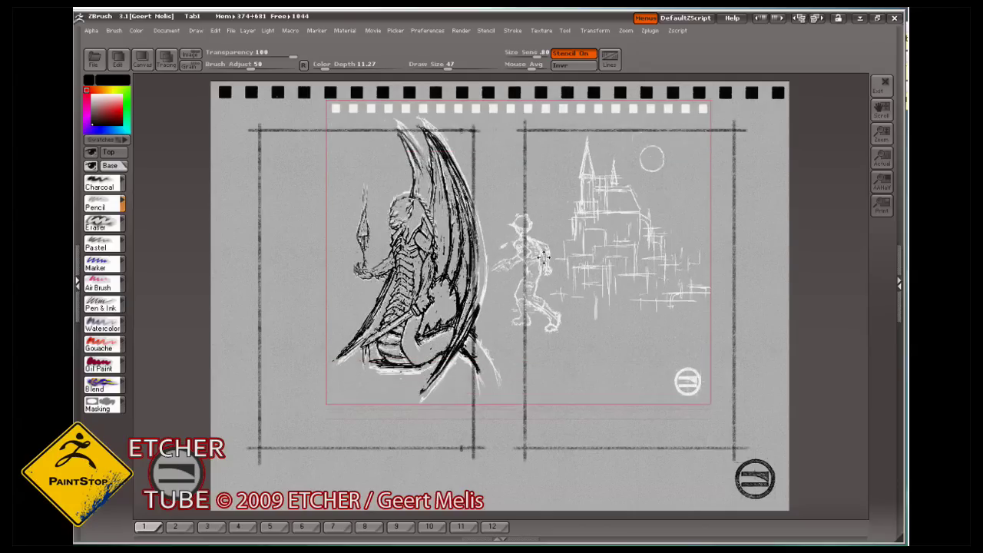
key("space")
mouse_move(540, 267)
left_mouse_down()
mouse_move(492, 277)
mouse_move(479, 265)
left_mouse_up()
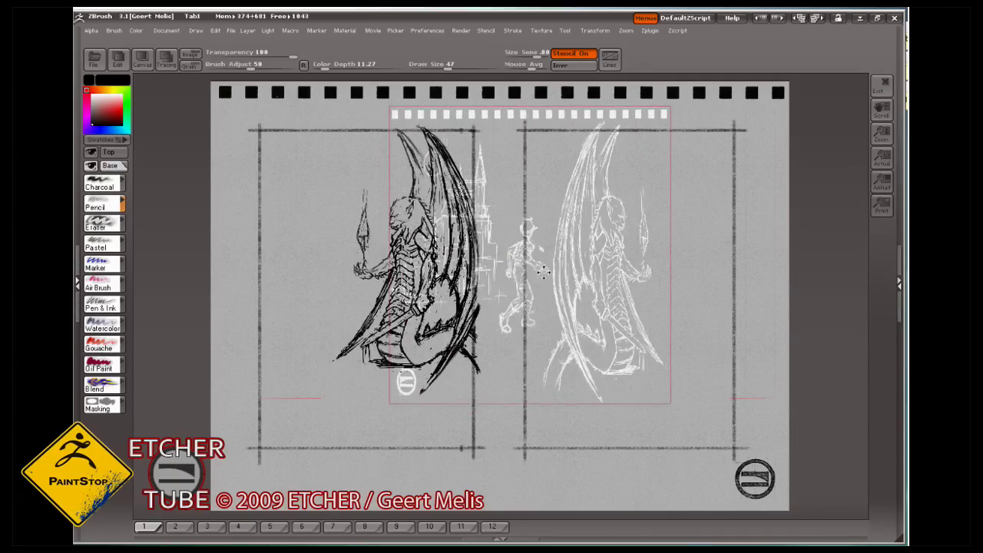
Move the stencil so the figure sits left of the dragon, and pencil its torso and legs
mouse_move(543, 267)
left_mouse_down()
mouse_move(305, 394)
mouse_move(343, 409)
mouse_move(328, 384)
left_mouse_up()
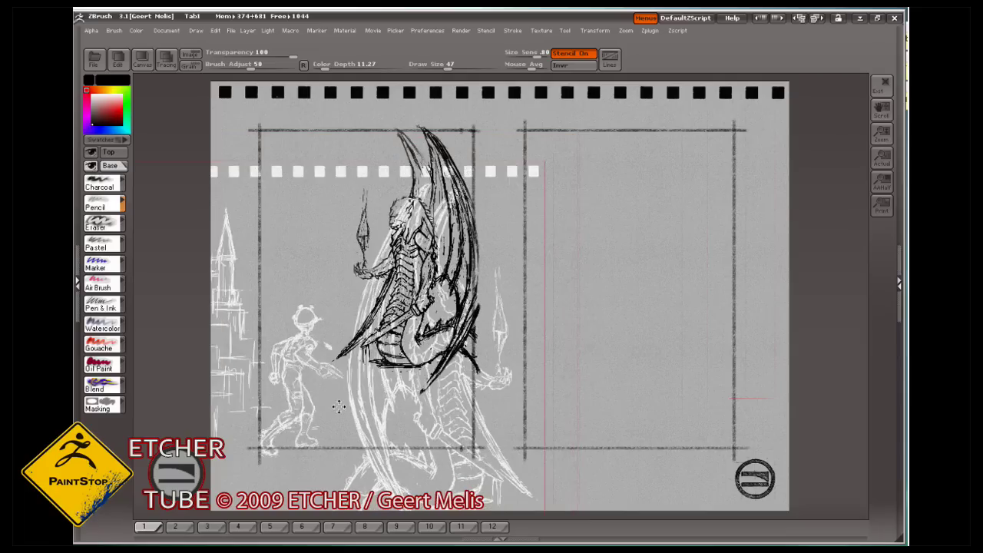
key("space")
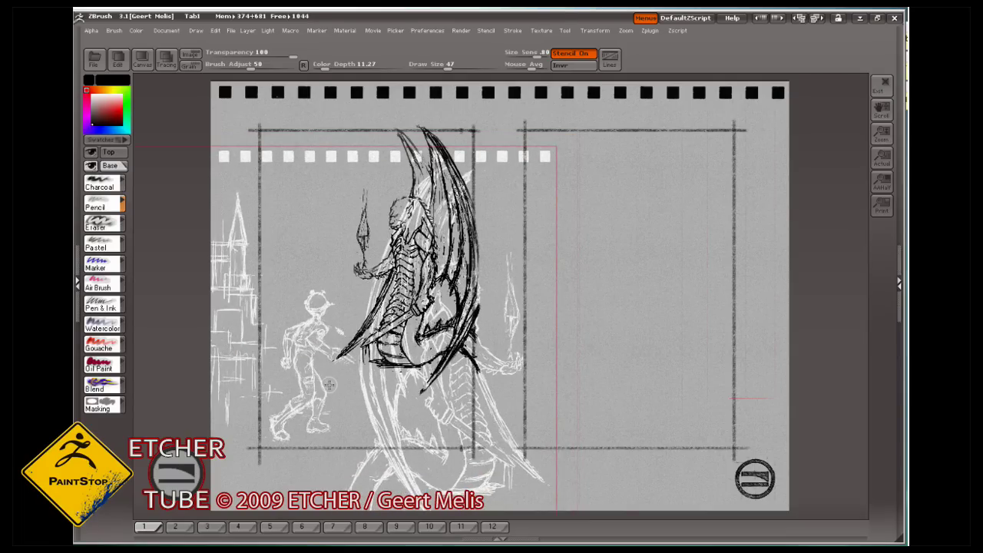
mouse_move(315, 323)
left_mouse_down()
mouse_move(307, 392)
mouse_move(288, 411)
mouse_move(292, 449)
left_mouse_up()
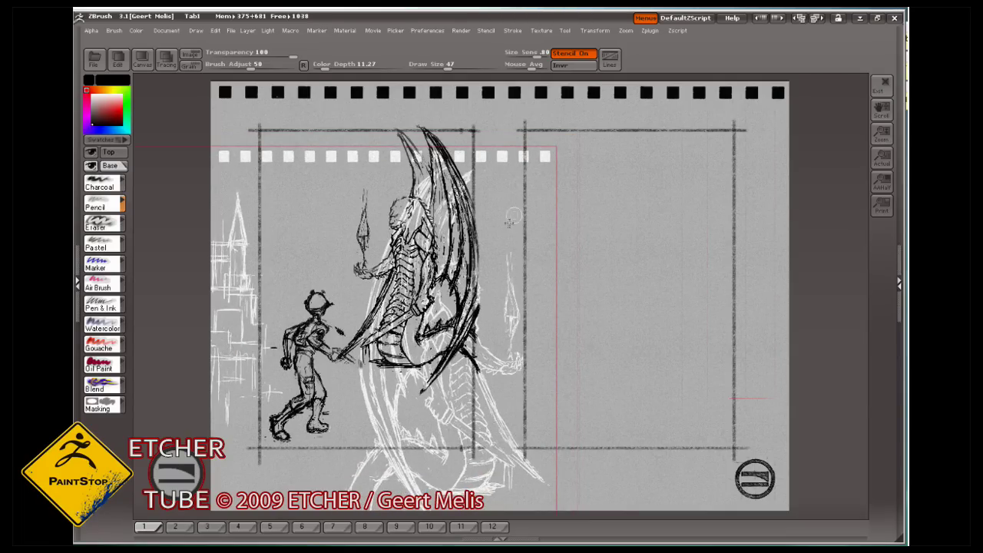
left_click(572, 53)
left_click(565, 54)
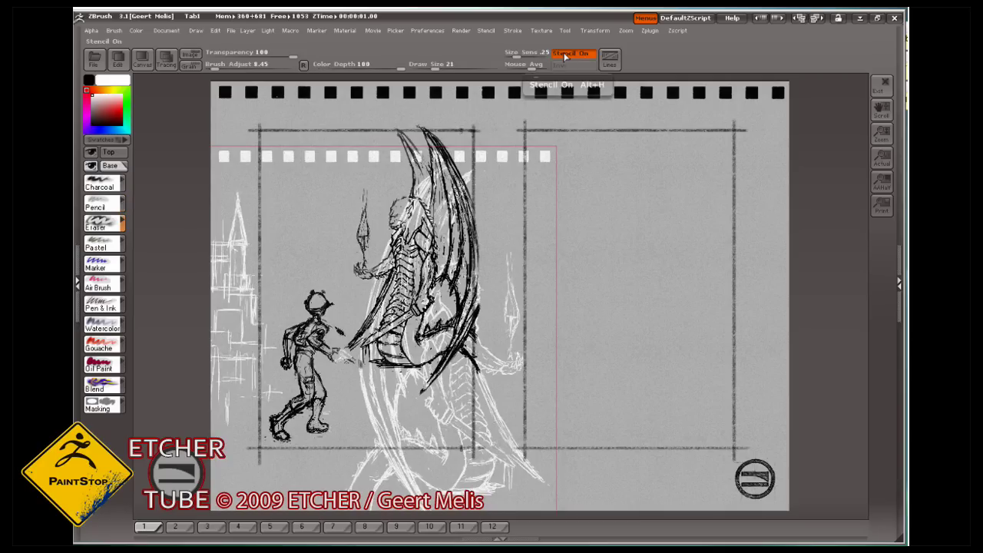
Hide the stencil to check the tracing, then show it again
key("p")
left_click(572, 53)
key("e")
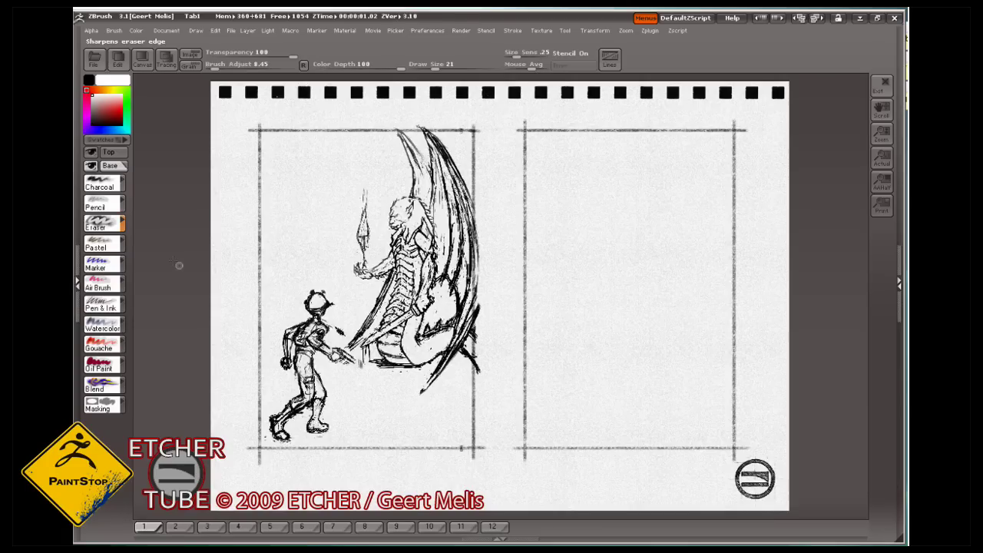
left_click(572, 53)
Resize and shrink the stencil so its castle sits in the left panel's upper-left area
key("space")
left_click_drag(248, 316, 231, 298)
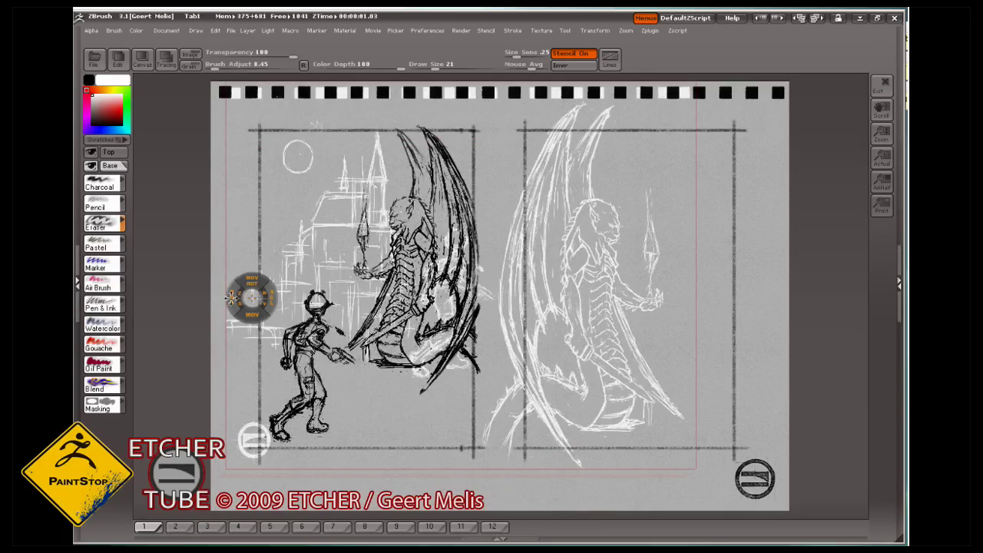
mouse_move(230, 294)
left_mouse_down()
mouse_move(247, 295)
mouse_move(231, 296)
left_mouse_up()
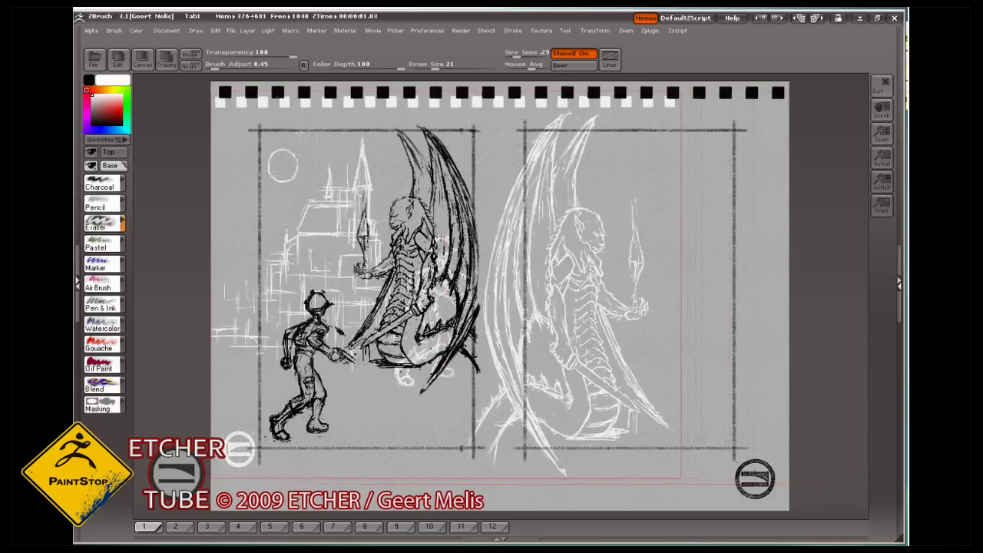
mouse_move(325, 285)
left_mouse_down()
mouse_move(349, 294)
mouse_move(349, 277)
mouse_move(335, 294)
left_mouse_up()
Pencil the castle behind the figure, turn the stencil off, and switch to the 2B pencil
key("p")
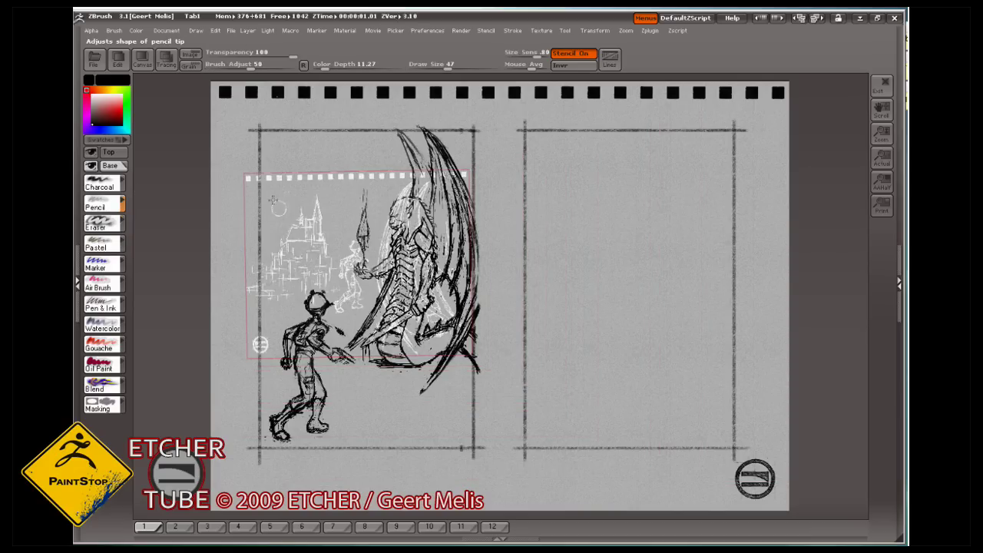
mouse_move(308, 248)
left_mouse_down()
mouse_move(286, 253)
mouse_move(276, 296)
left_mouse_up()
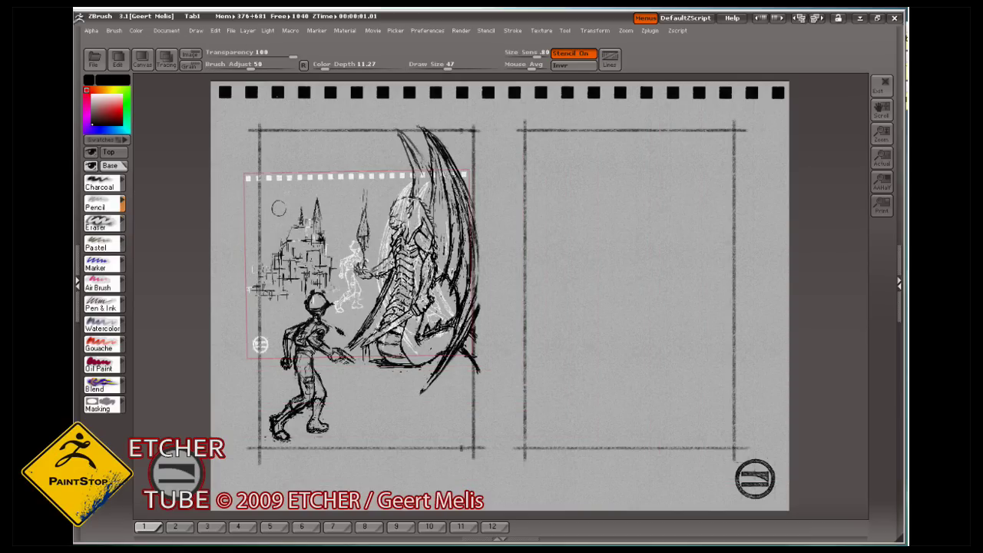
left_click(558, 54)
left_click(104, 203)
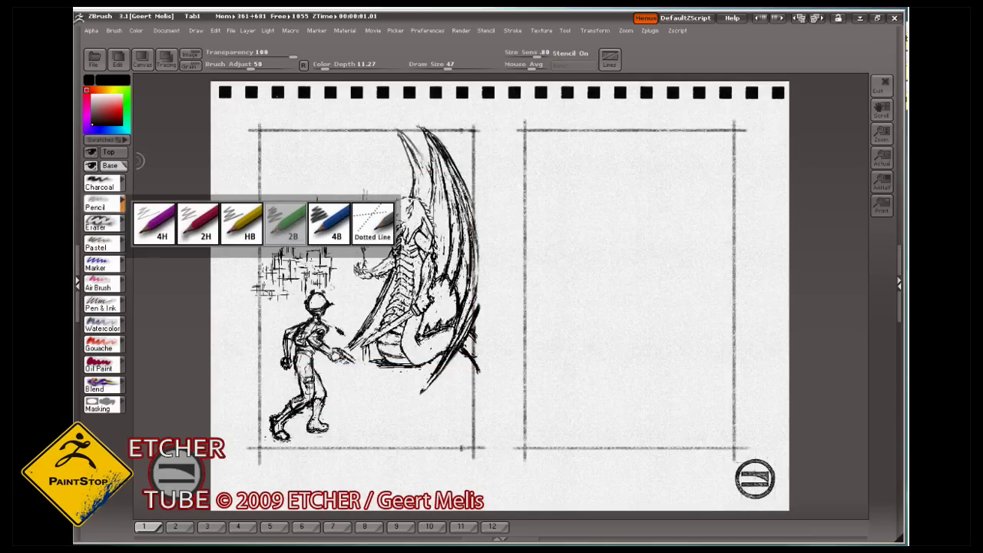
left_click(285, 223)
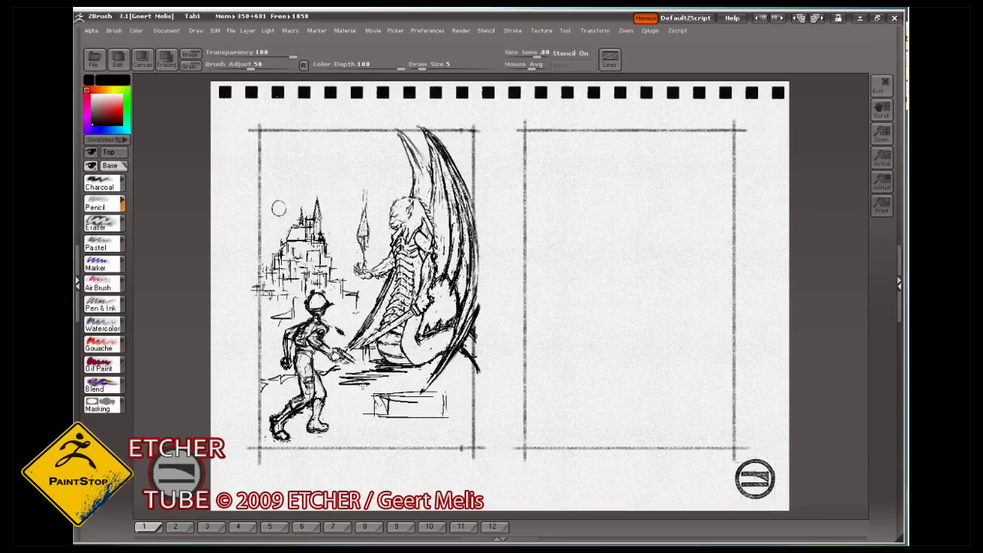
View the canvas at full size, pan to the left panel, and turn the stencil back on
left_click(881, 184)
left_click_drag(882, 109, 939, 144)
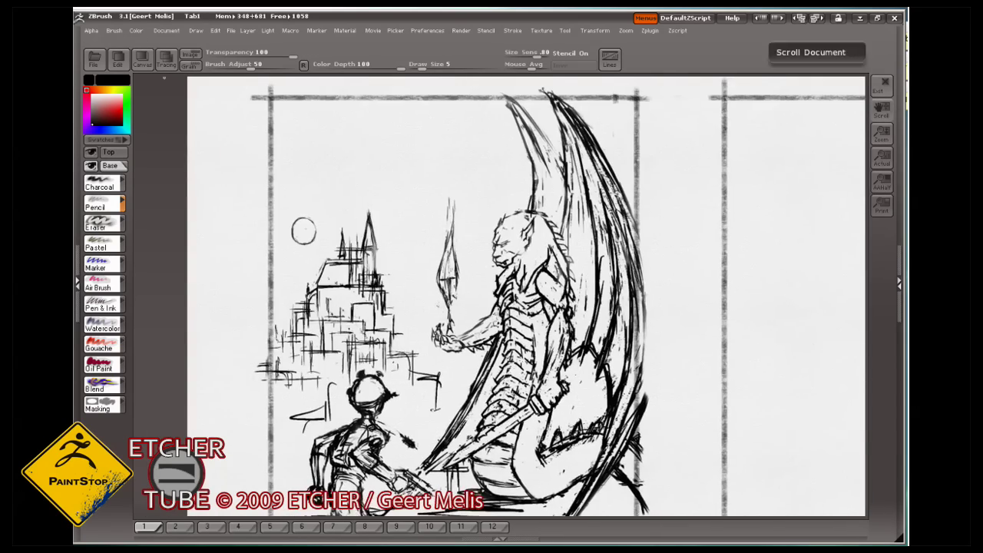
left_click(573, 53)
Move and shrink the dragon stencil into the right panel, undoing a false-start stroke
left_click_drag(489, 346, 826, 295)
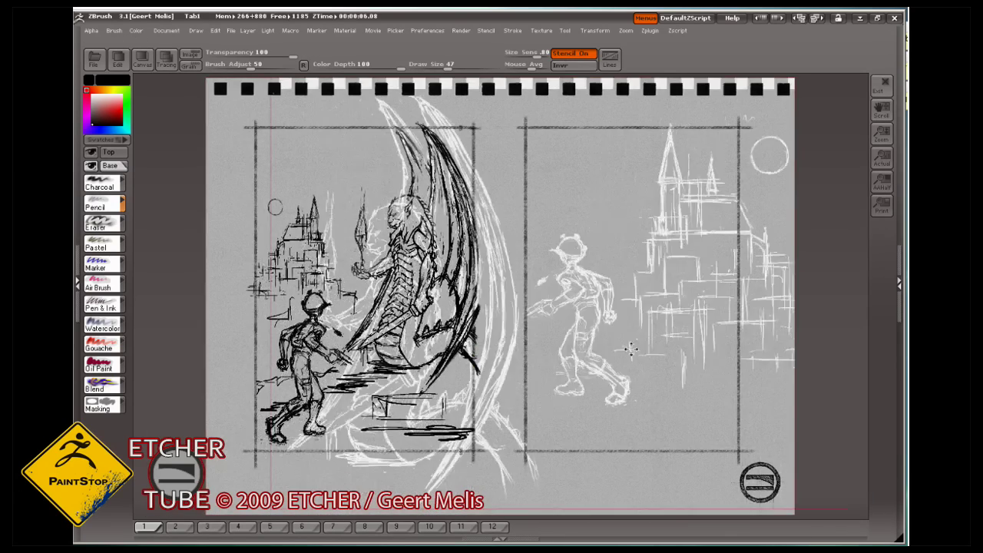
left_click_drag(545, 354, 568, 384)
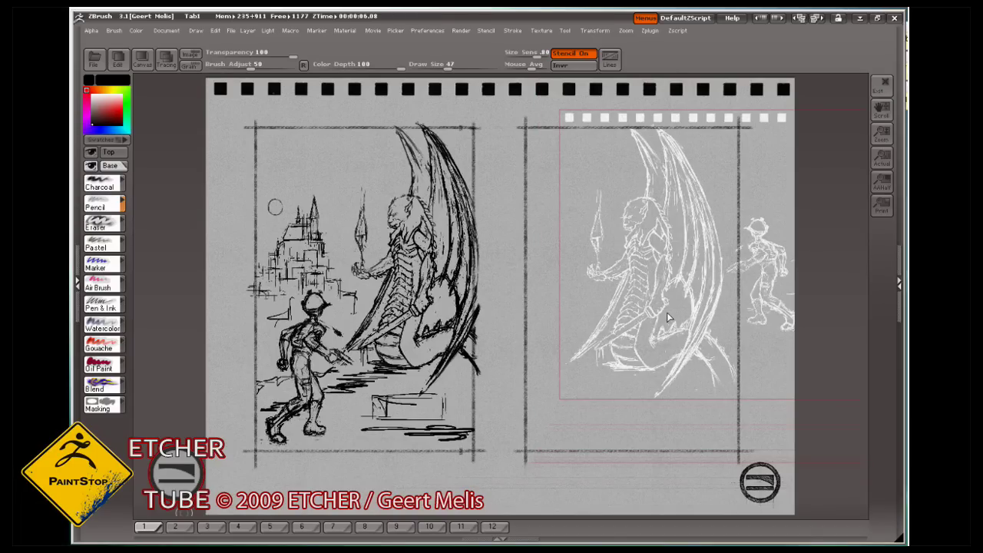
left_click_drag(641, 405, 661, 401)
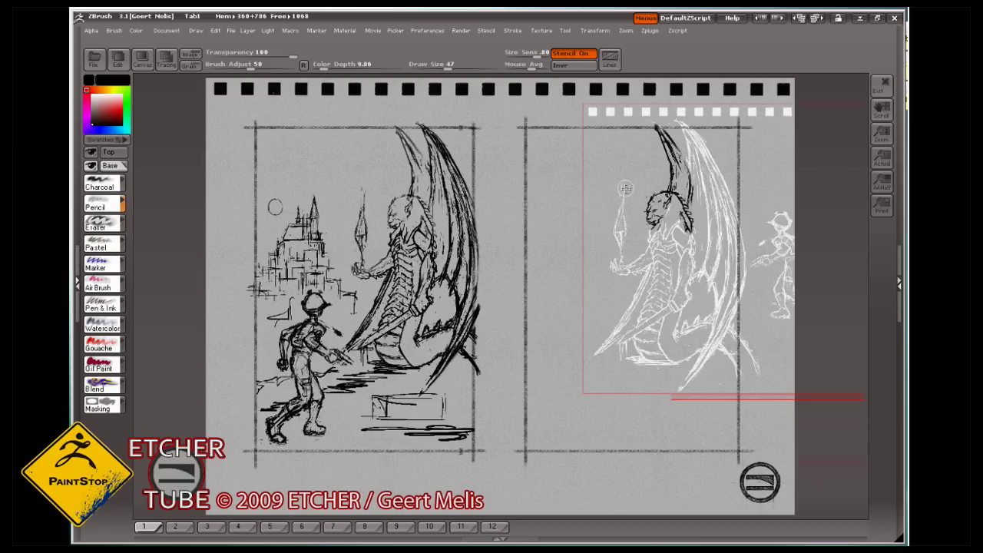
left_click_drag(626, 188, 636, 328)
key("ctrl+z")
key("ctrl+z")
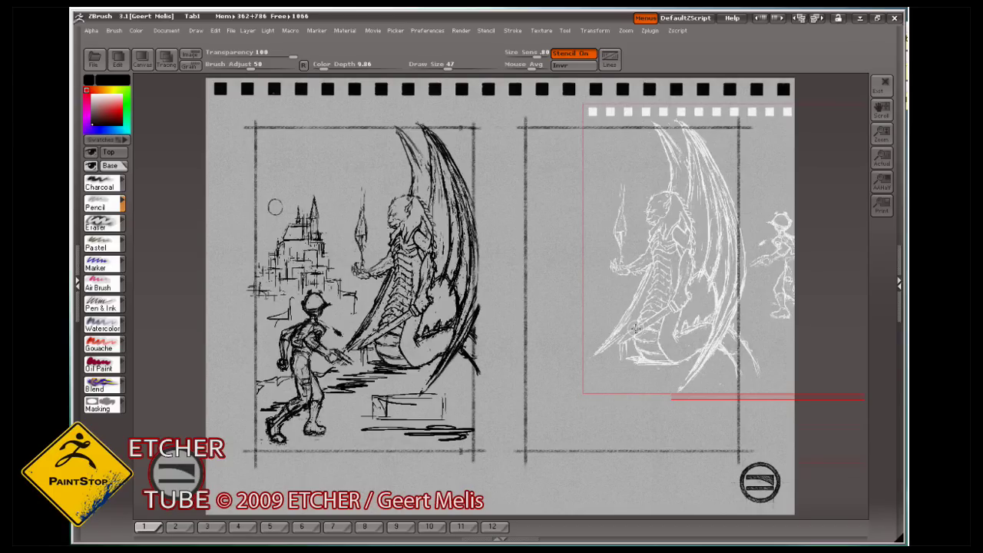
left_click_drag(685, 318, 712, 323)
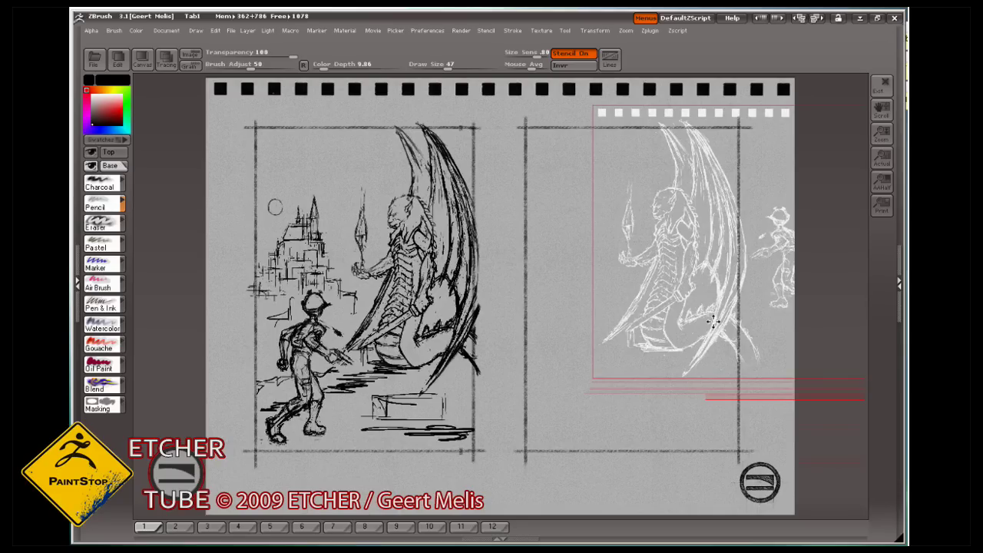
mouse_move(712, 322)
left_mouse_down()
mouse_move(728, 316)
mouse_move(714, 325)
left_mouse_up()
Trace the smaller dragon's head, wings, body and tail in black pencil
mouse_move(671, 251)
left_mouse_down()
mouse_move(668, 192)
mouse_move(710, 131)
mouse_move(695, 245)
left_mouse_up()
left_click_drag(676, 200, 692, 336)
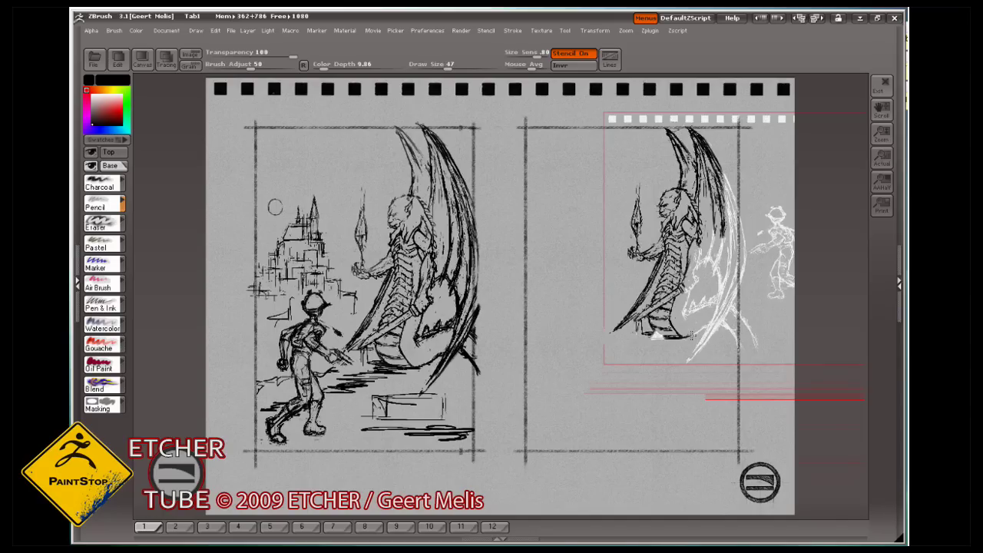
mouse_move(703, 264)
left_mouse_down()
mouse_move(728, 178)
mouse_move(698, 326)
left_mouse_up()
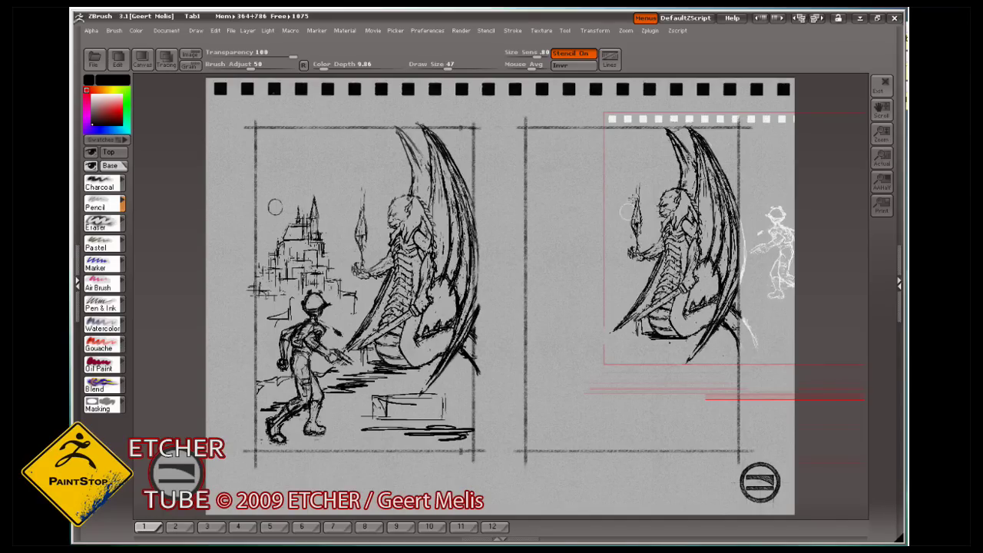
mouse_move(745, 285)
left_mouse_down()
mouse_move(482, 358)
mouse_move(552, 350)
mouse_move(540, 375)
mouse_move(493, 347)
mouse_move(512, 351)
mouse_move(489, 381)
mouse_move(490, 369)
mouse_move(497, 374)
left_mouse_up()
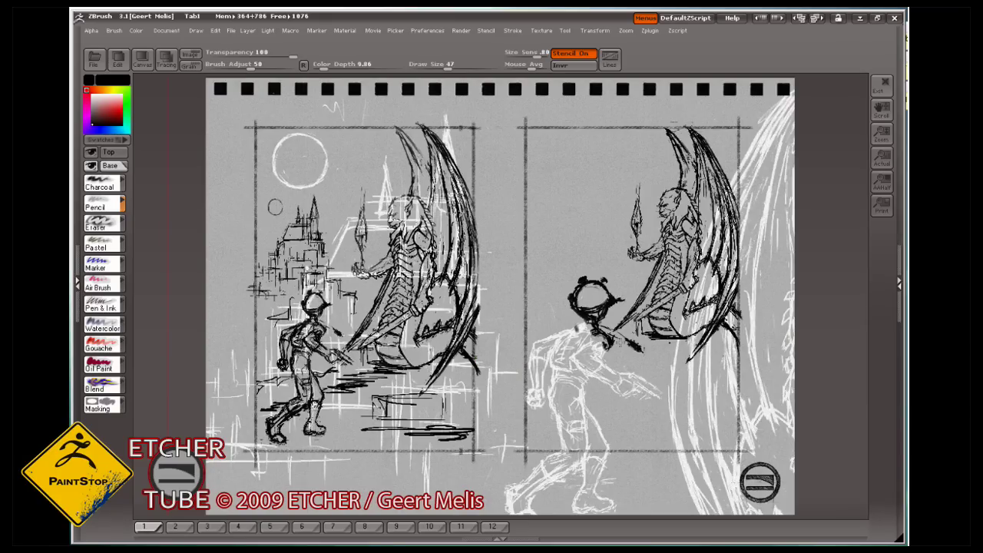
Pencil the right-panel figure's shoulders, arms, torso and running legs, then hide the stencil
left_click_drag(607, 328, 530, 395)
left_click_drag(568, 340, 658, 393)
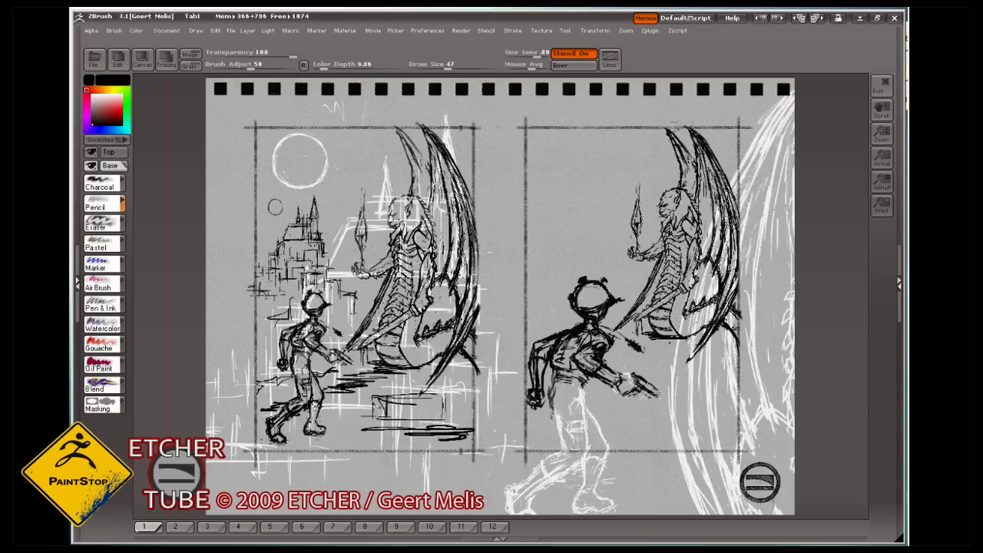
left_click_drag(584, 372, 559, 453)
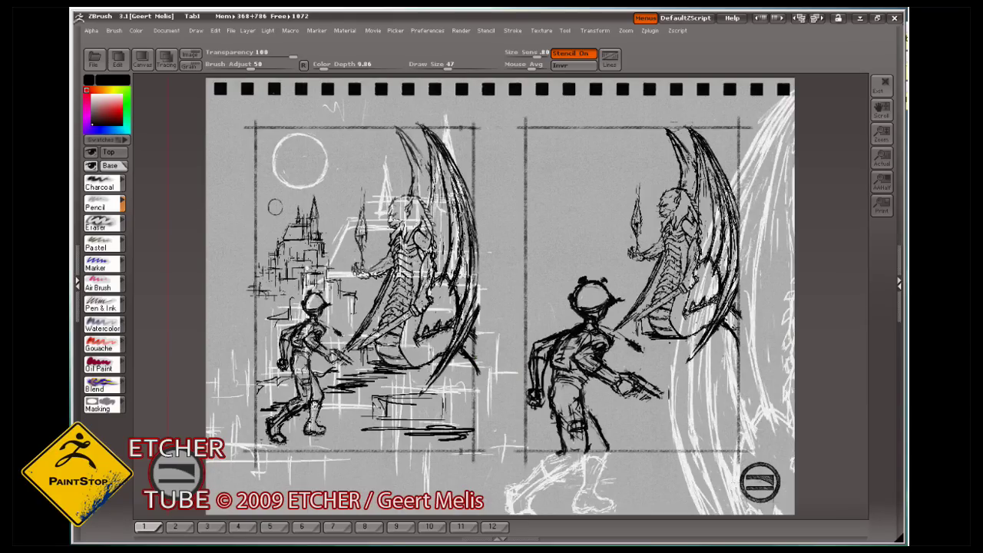
left_click(574, 53)
left_click(104, 222)
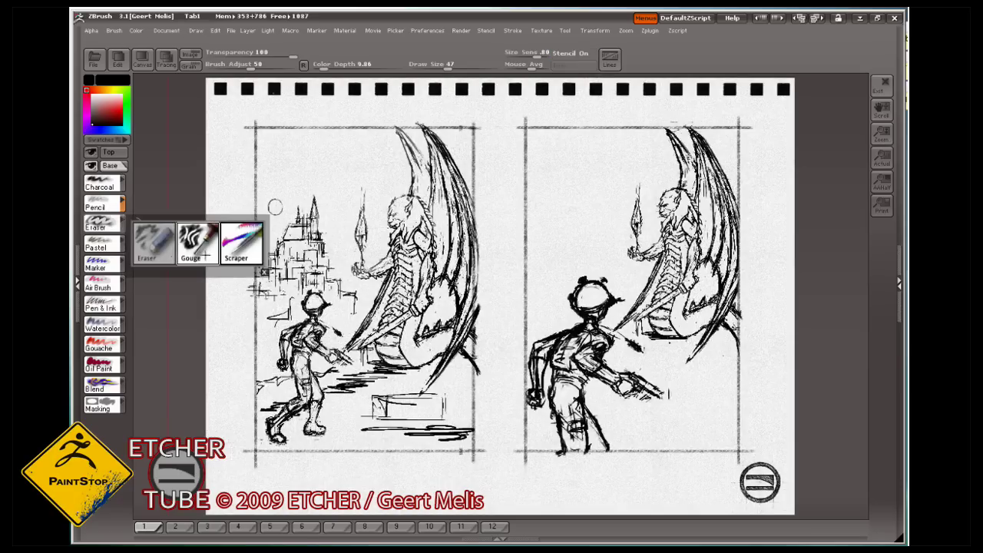
Reselect the Pencil, show the stencil and line the castle up in the right panel
left_click(104, 203)
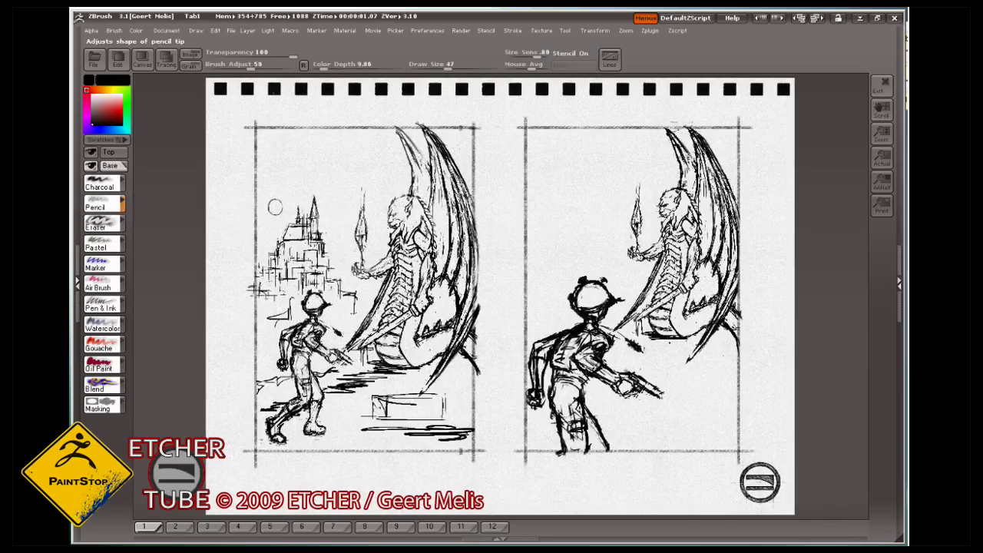
left_click(574, 53)
mouse_move(523, 315)
left_mouse_down()
mouse_move(542, 317)
mouse_move(531, 271)
left_mouse_up()
key("space")
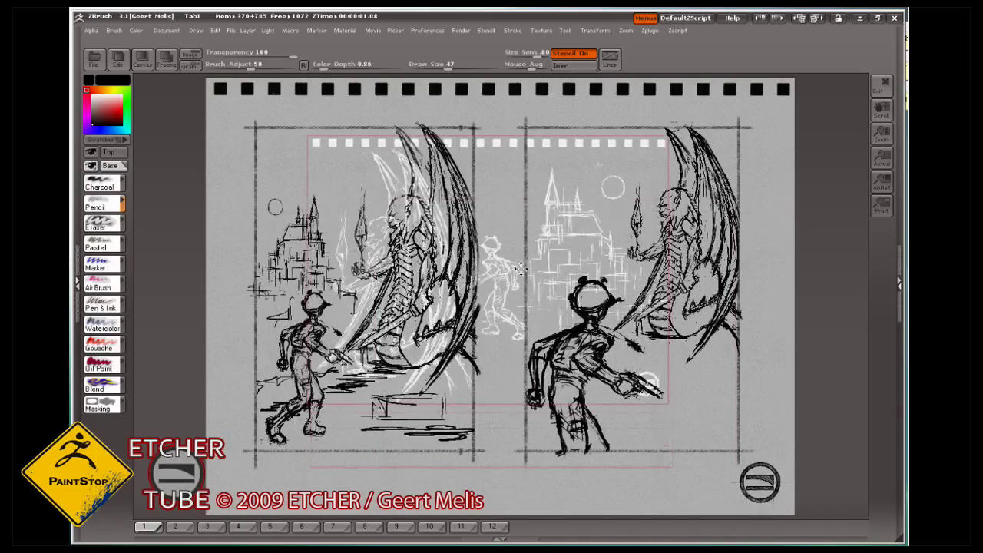
left_click_drag(535, 319, 523, 336)
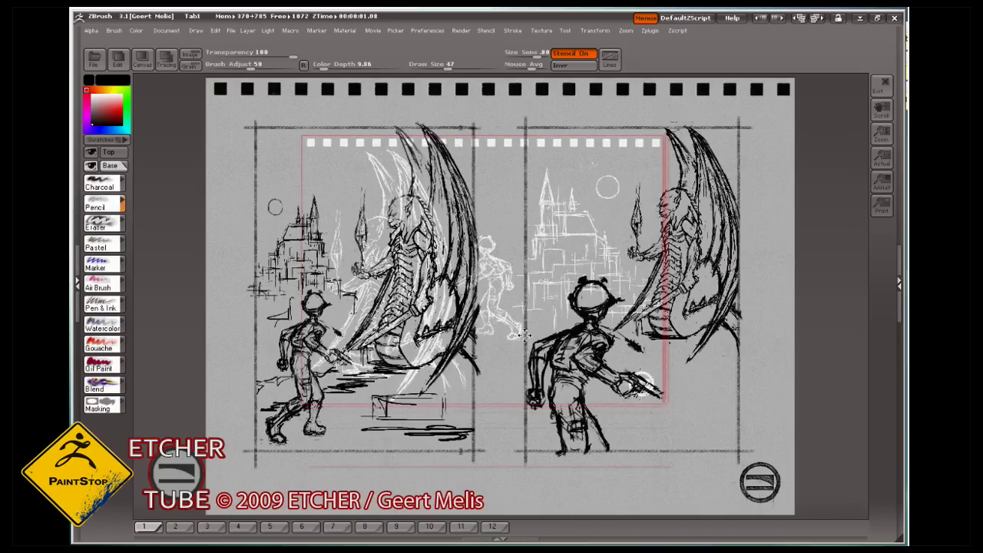
Trace the castle tower and lower buildings, hide the stencil, and lower Draw Size to 4
left_click_drag(545, 163, 559, 256)
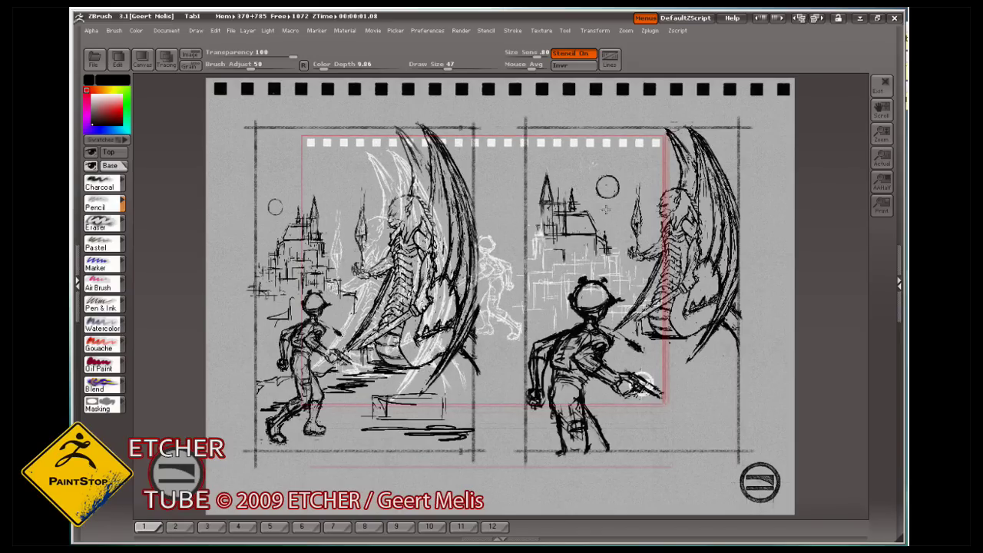
left_click_drag(541, 216, 537, 292)
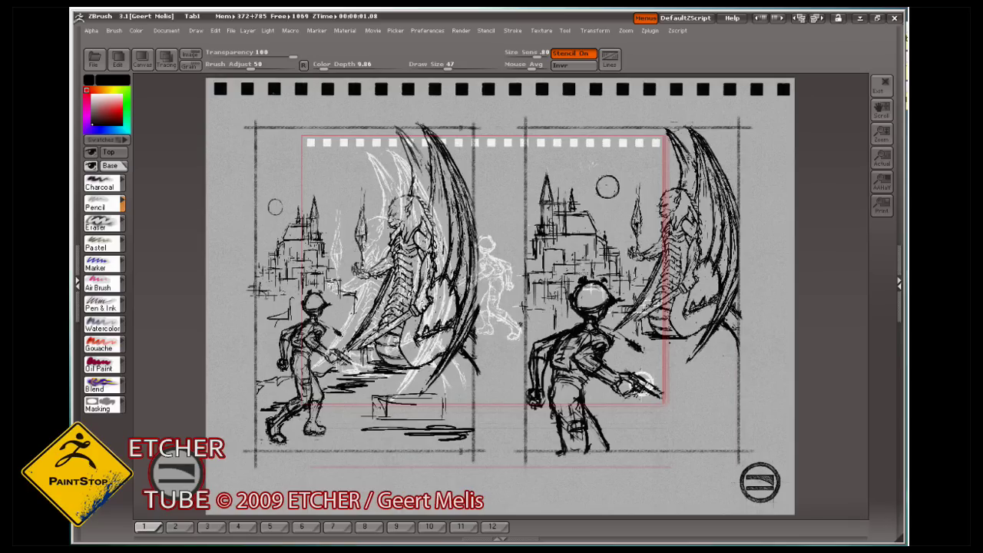
left_click(573, 53)
left_click_drag(448, 63, 421, 65)
left_click(369, 66)
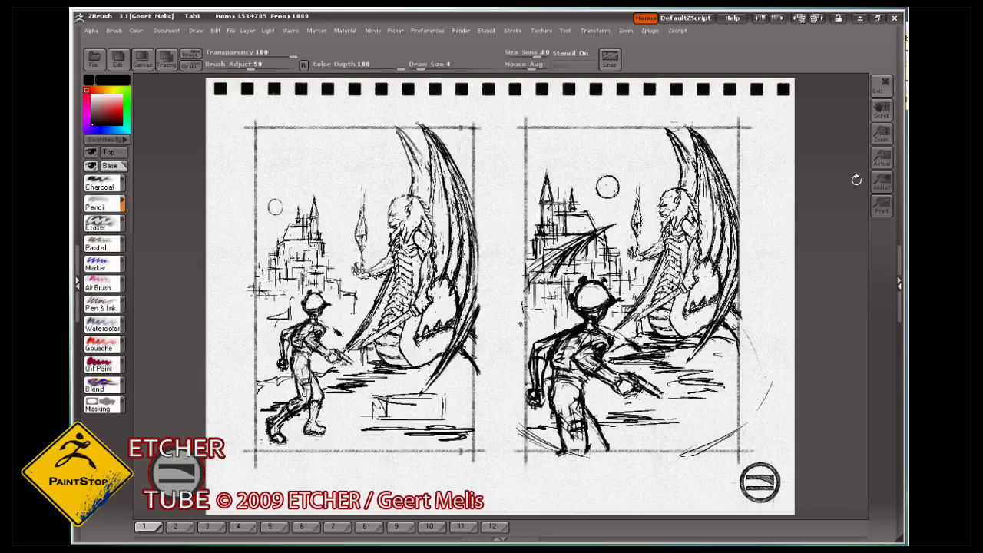
left_click_drag(857, 180, 278, 275)
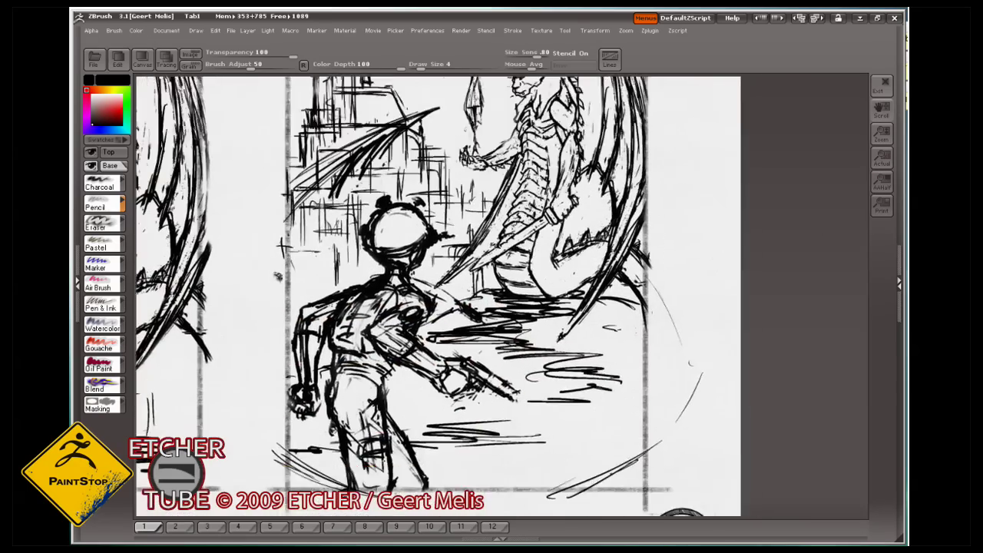